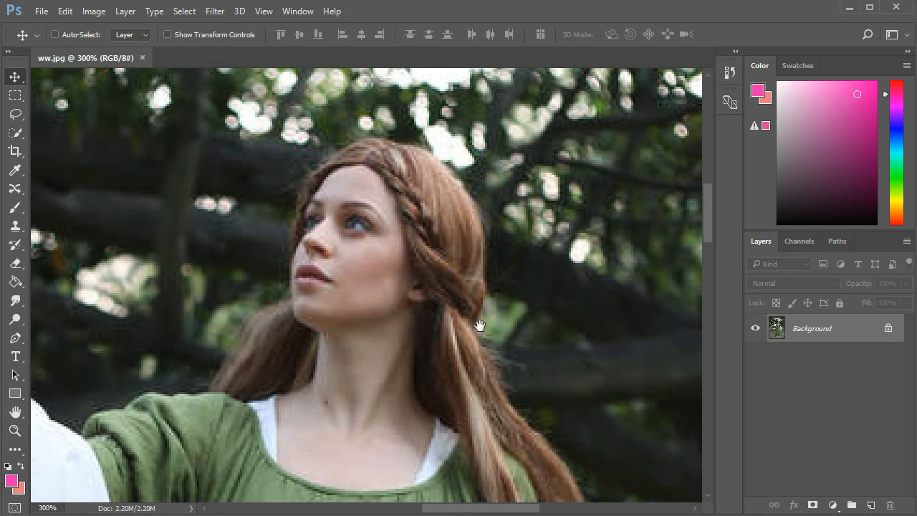
Step: Remove the dark mole on the woman's neck with the Spot Healing Brush at size 10
left_click_drag(405, 389, 462, 346)
left_click(20, 188)
left_click(16, 170)
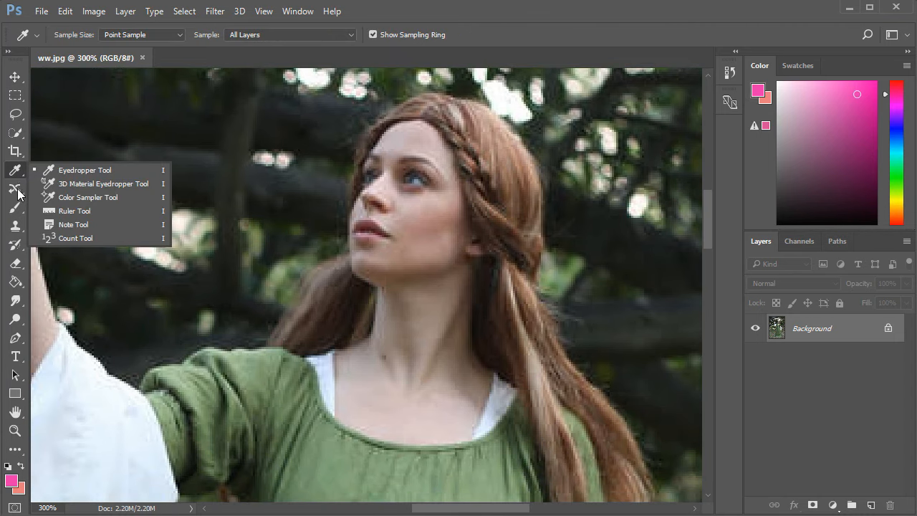
left_click(16, 189)
left_click(50, 190)
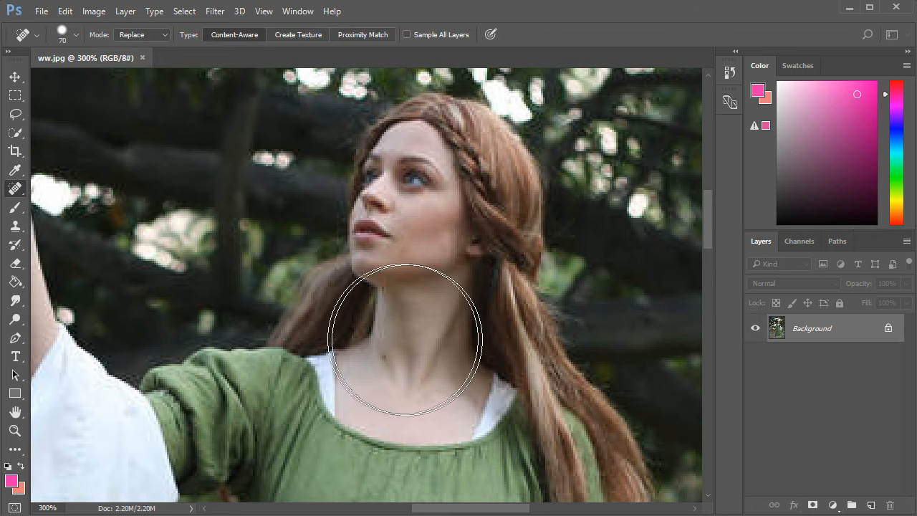
key("bracketleft")
key("bracketleft")
key("bracketleft")
key("bracketleft")
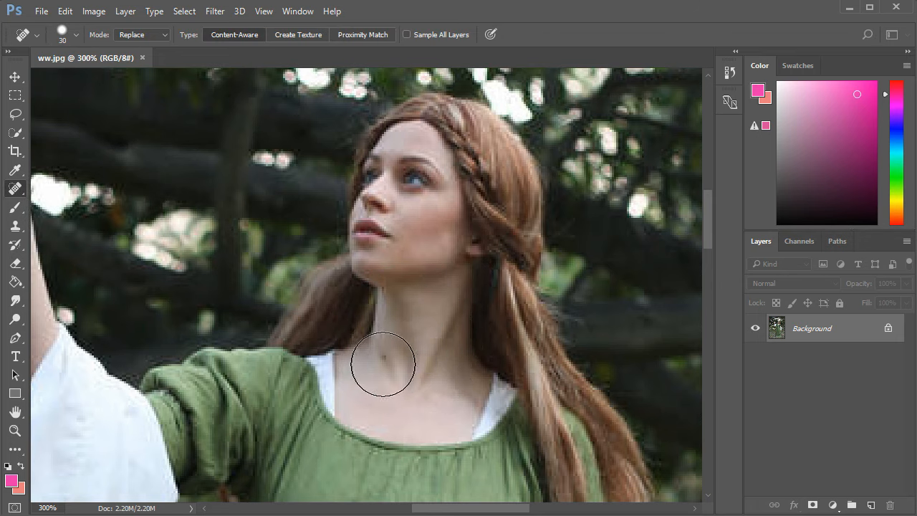
key("bracketleft")
key("bracketleft")
left_click(385, 356)
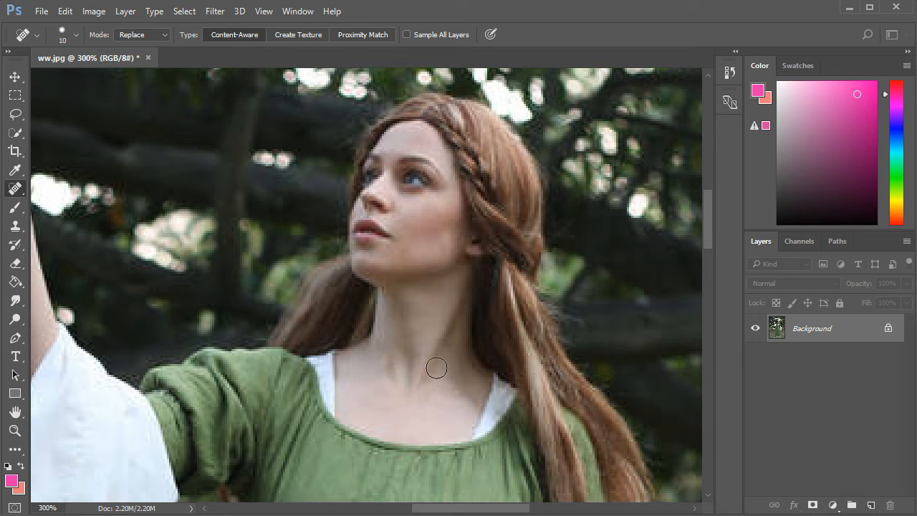
left_click(403, 331)
Step: Duplicate the Background layer and hide the original Background
key("ctrl+0")
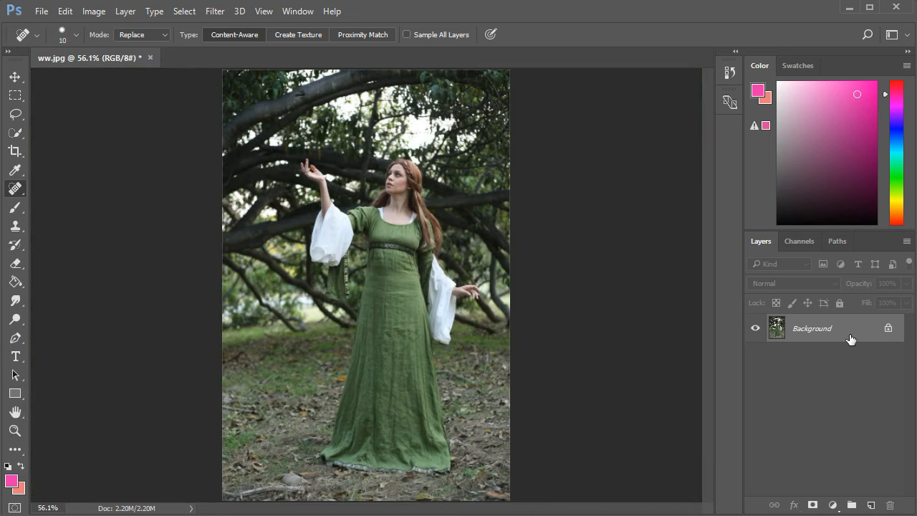
key("ctrl+j")
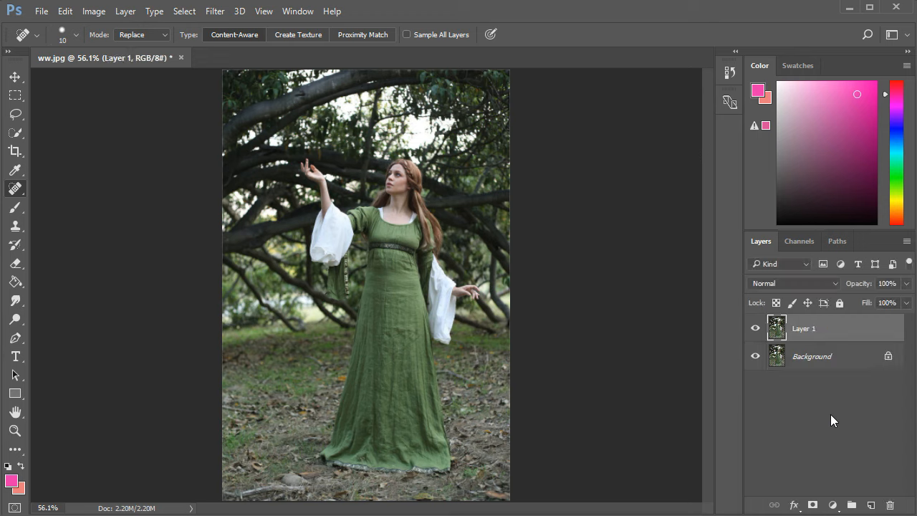
left_click(756, 356)
Step: In the Camera Raw Filter, set Exposure +0.60, Contrast +23, Highlights -52, Shadows +38, Whites +23 and Blacks -41
left_click(215, 11)
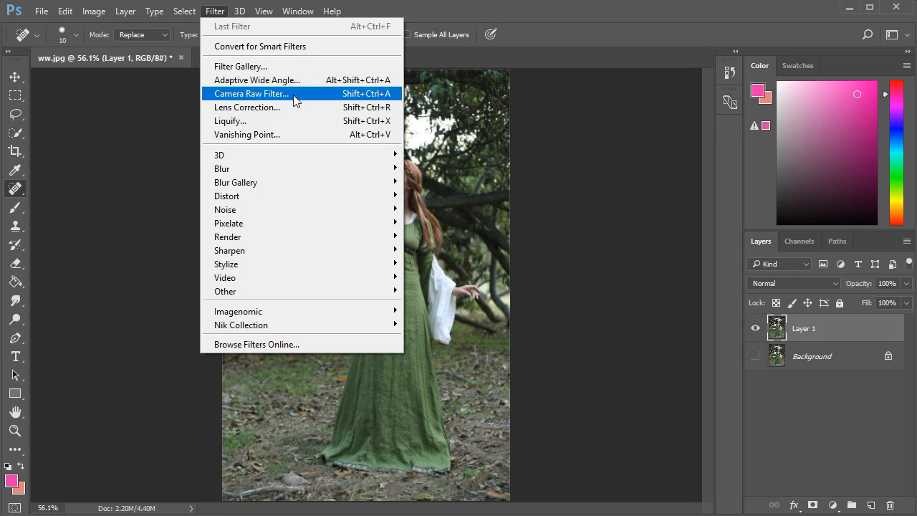
left_click(294, 94)
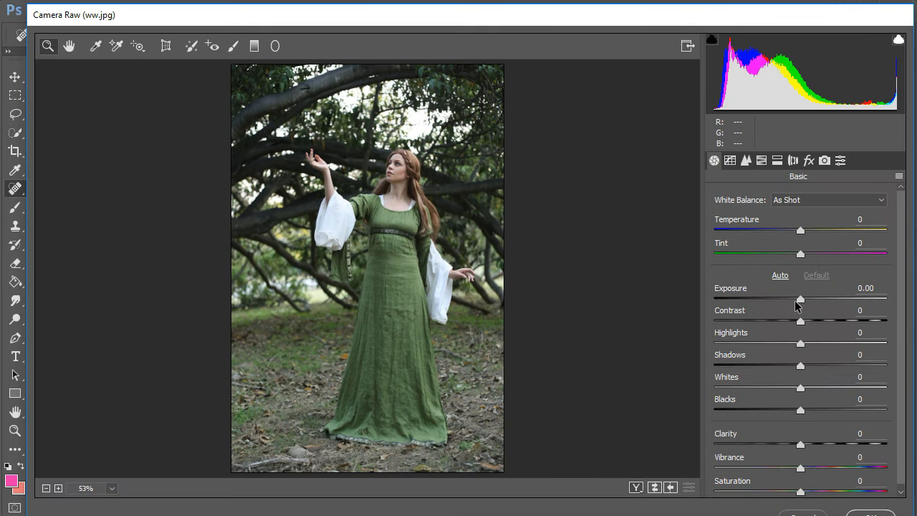
left_click_drag(797, 304, 757, 344)
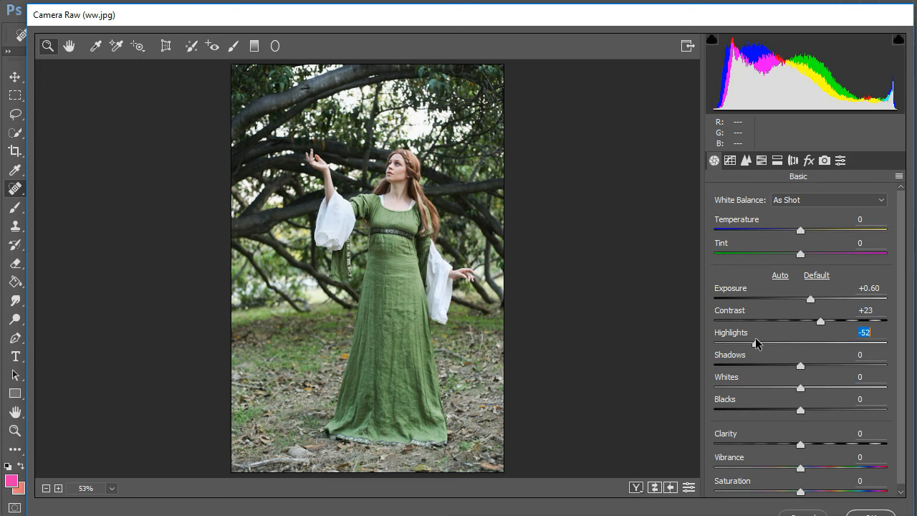
left_click_drag(799, 366, 765, 411)
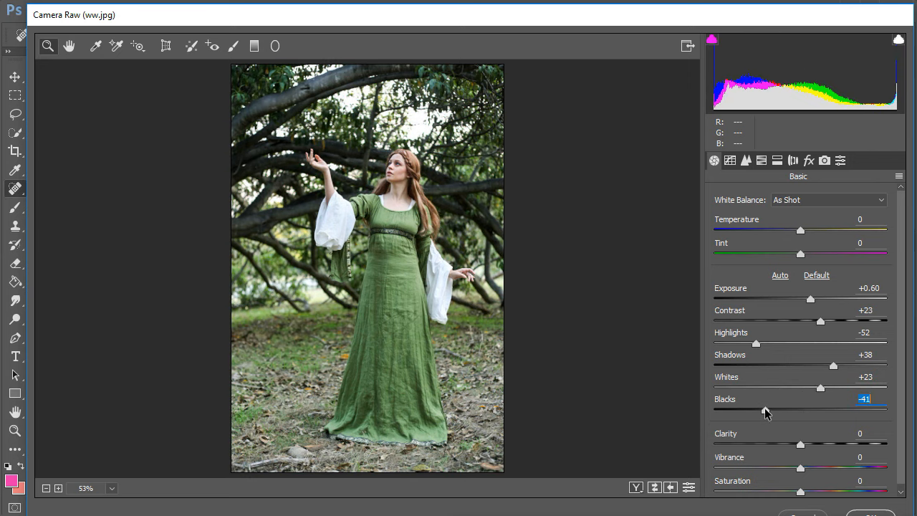
Step: Set Clarity to +17, Vibrance to +14 and Saturation to +21 in the basic adjustments
left_click_drag(803, 445, 819, 486)
scroll(824, 448, "down", 1)
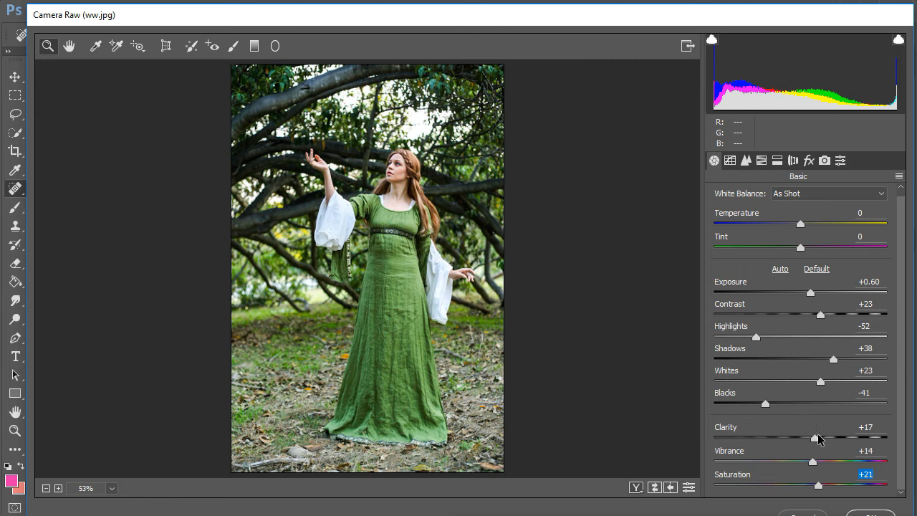
scroll(777, 234, "up", 1)
Step: Adjust the parametric tone curve to Highlights +41, Lights +5, Darks +3 and Shadows -11
left_click(730, 161)
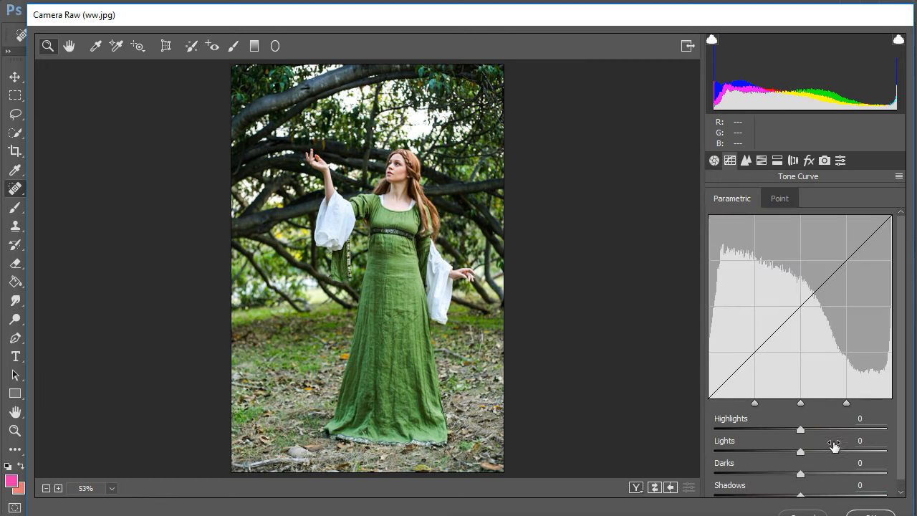
left_click_drag(800, 429, 808, 450)
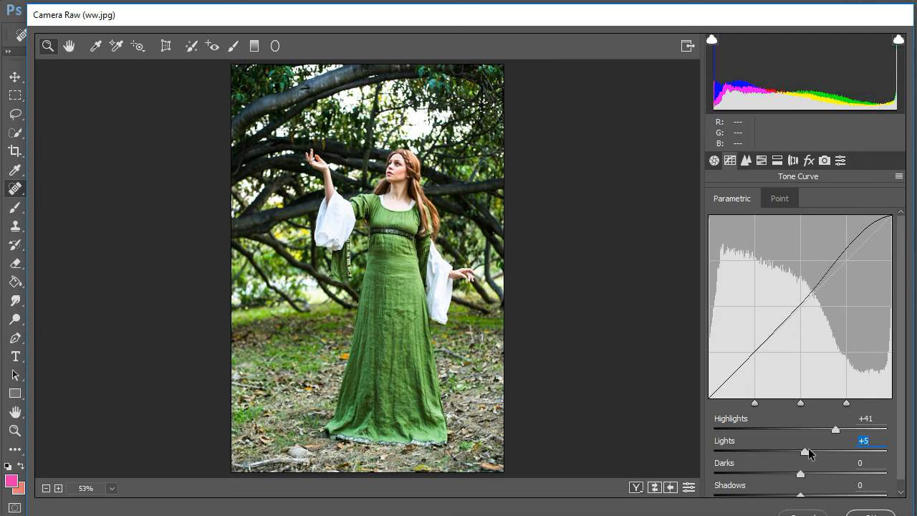
scroll(837, 461, "down", 1)
left_click_drag(797, 487, 807, 467)
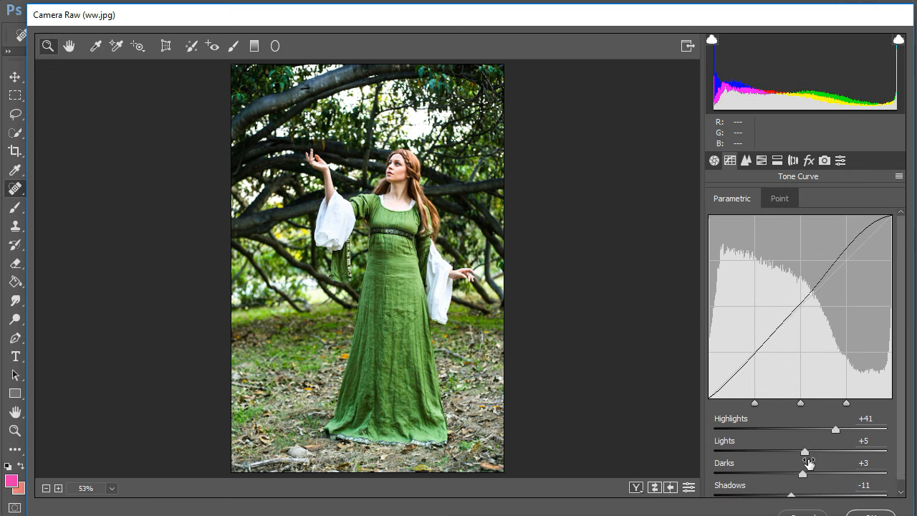
Step: Set the Greens saturation to +23 and shift the Greens hue slightly toward aqua
left_click(759, 163)
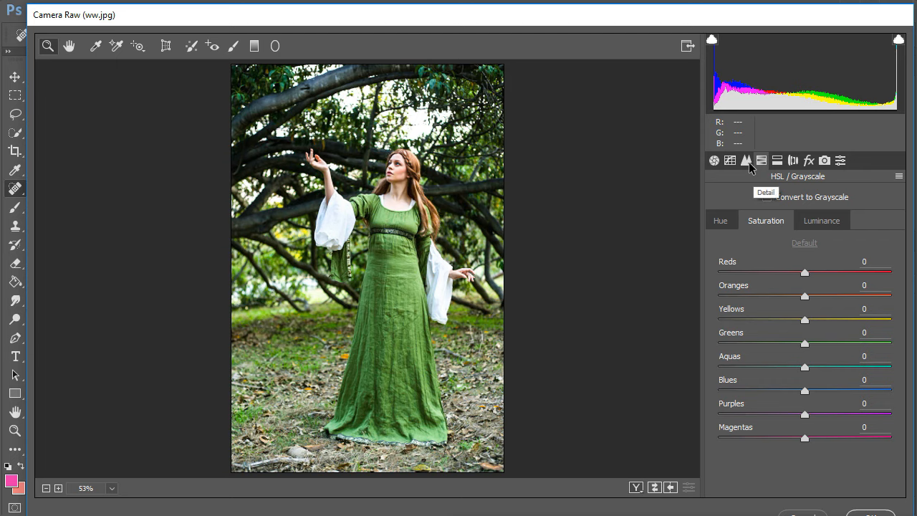
left_click_drag(806, 345, 825, 343)
left_click(723, 221)
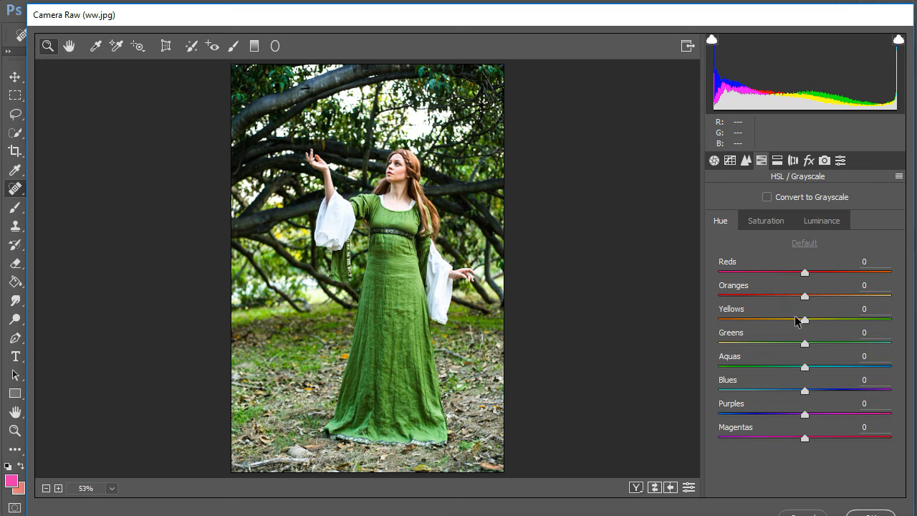
mouse_move(805, 345)
left_mouse_down()
mouse_move(780, 344)
mouse_move(819, 348)
left_mouse_up()
Step: Fine-tune the Greens saturation and apply the Camera Raw adjustments to Layer 1
left_click(764, 224)
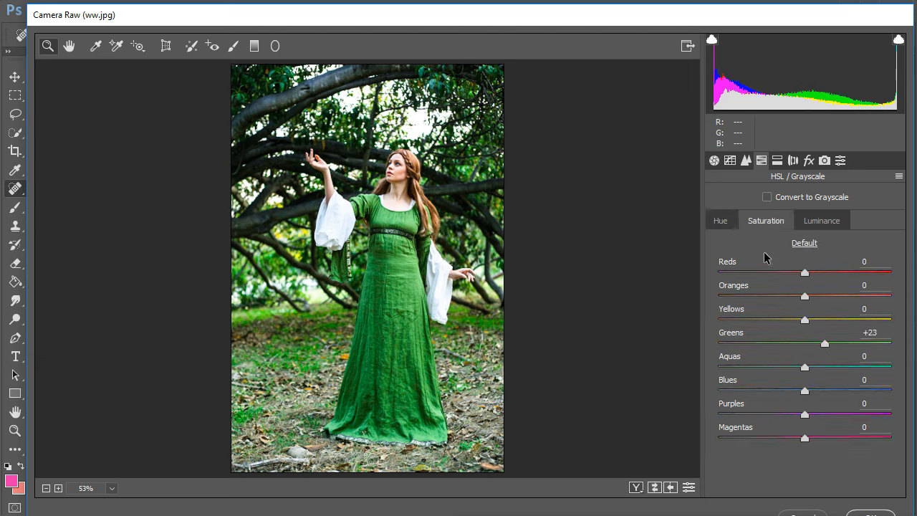
left_click_drag(828, 348, 823, 348)
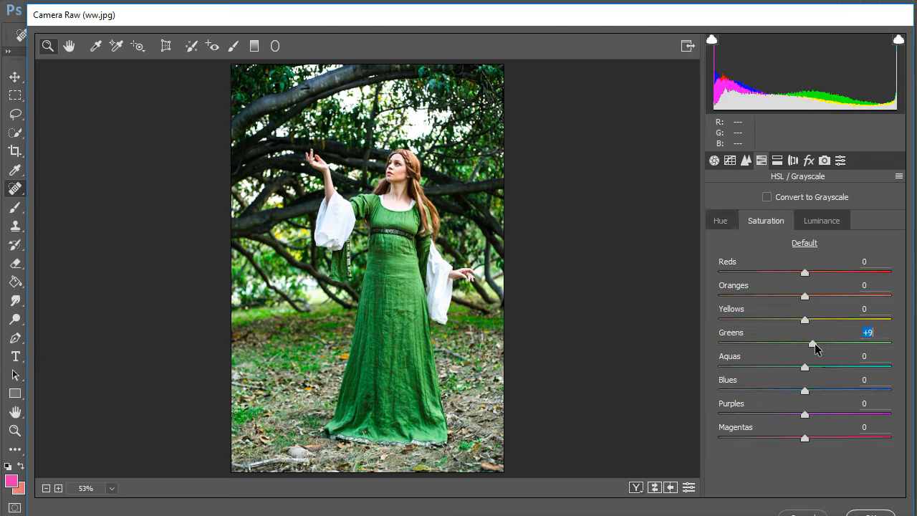
left_click(867, 513)
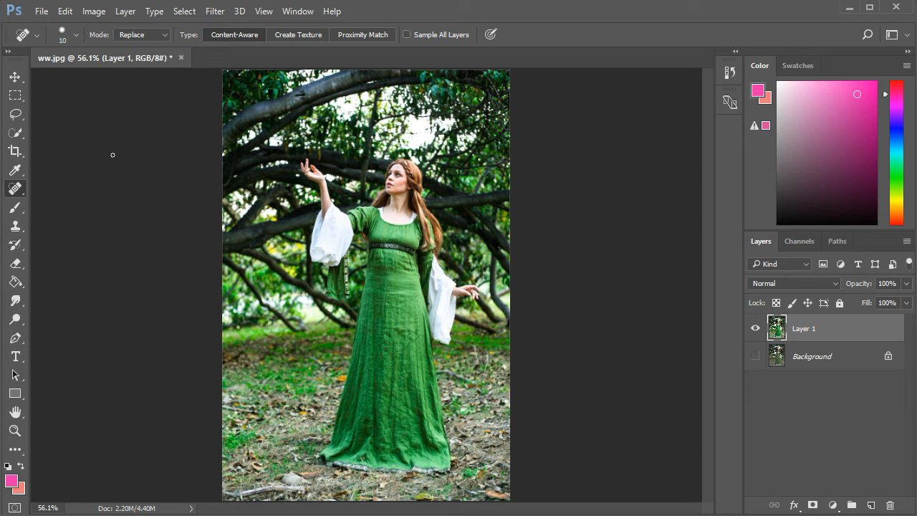
Step: Add a Gradient Fill layer above Layer 1
left_click(15, 77)
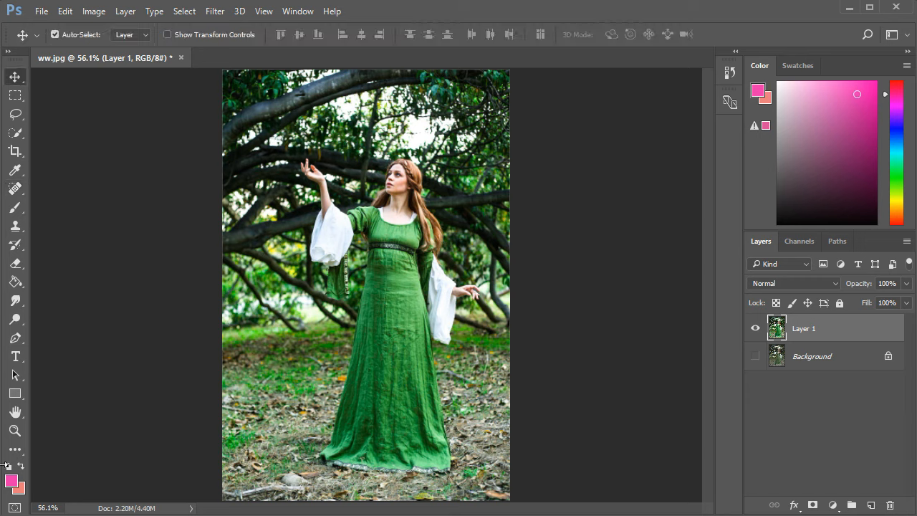
left_click(833, 505)
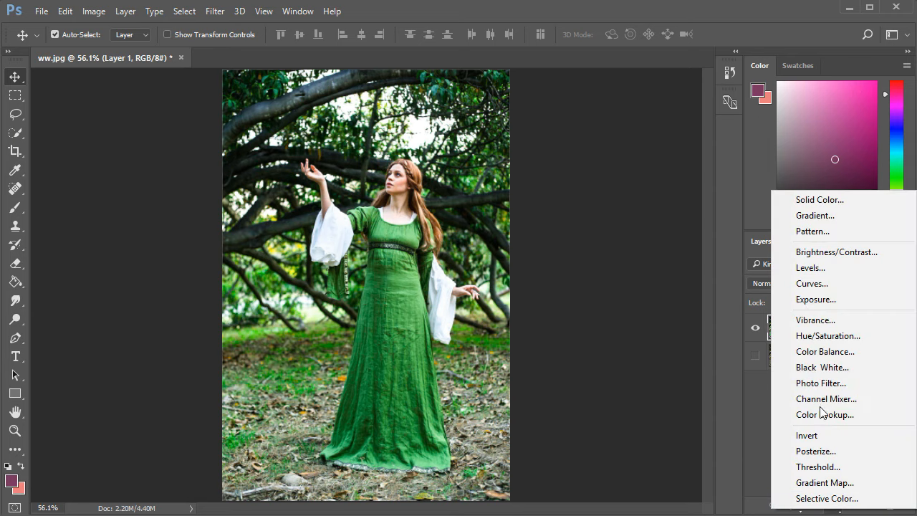
left_click(816, 219)
left_click_drag(720, 221, 665, 192)
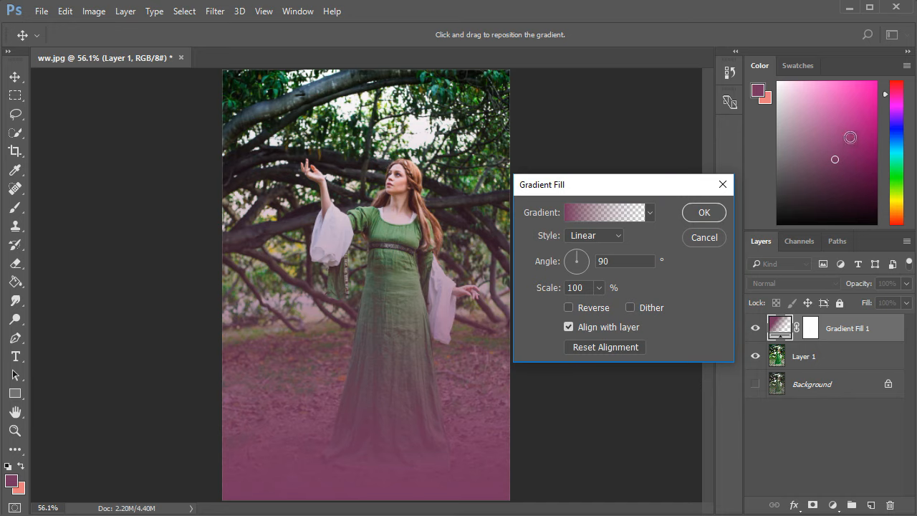
Step: Recolor the opaque end of the color-to-transparent gradient to a golden orange and accept the gradient
left_click(577, 213)
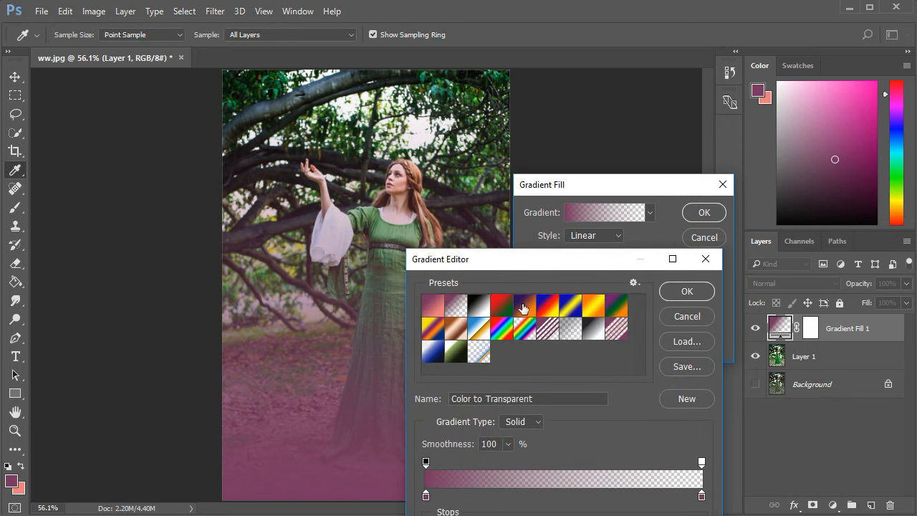
left_click(427, 498)
left_click_drag(842, 162, 847, 135)
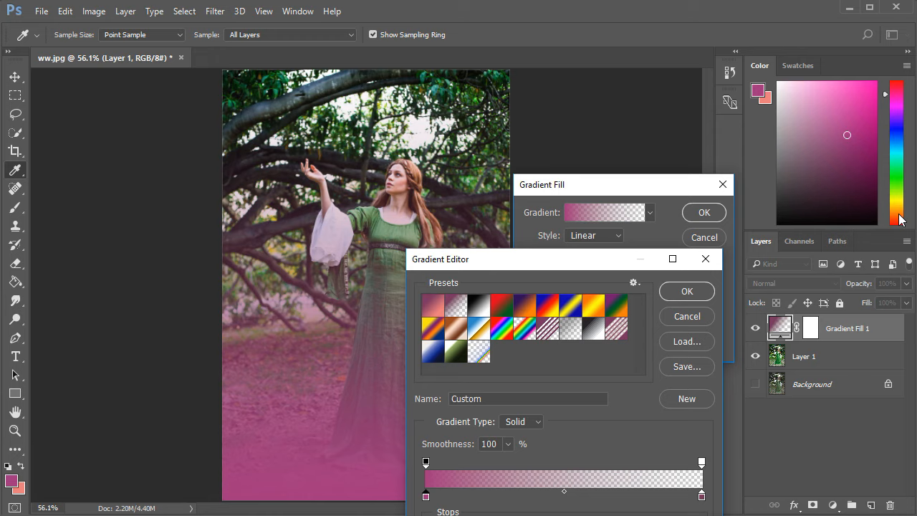
double_click(425, 497)
left_click_drag(709, 400, 681, 192)
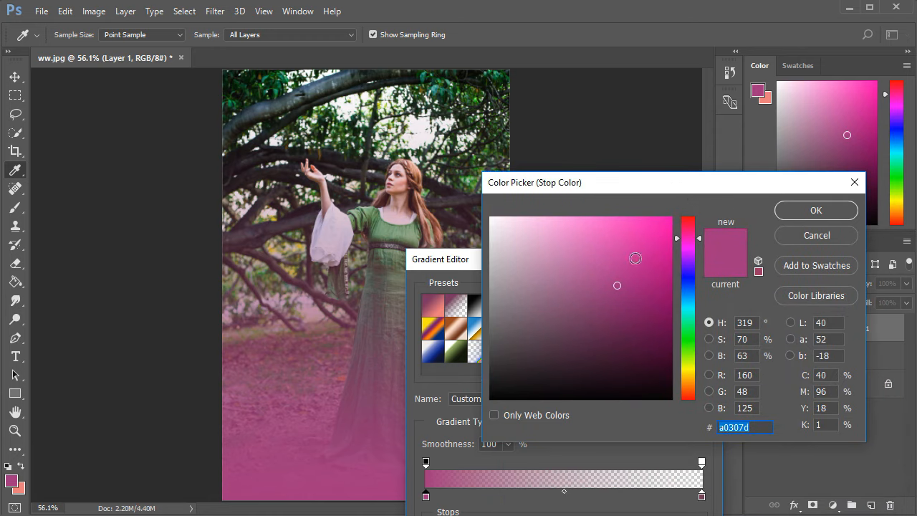
mouse_move(685, 387)
left_mouse_down()
mouse_move(689, 394)
mouse_move(697, 381)
left_mouse_up()
left_click_drag(640, 263, 637, 237)
left_click(788, 213)
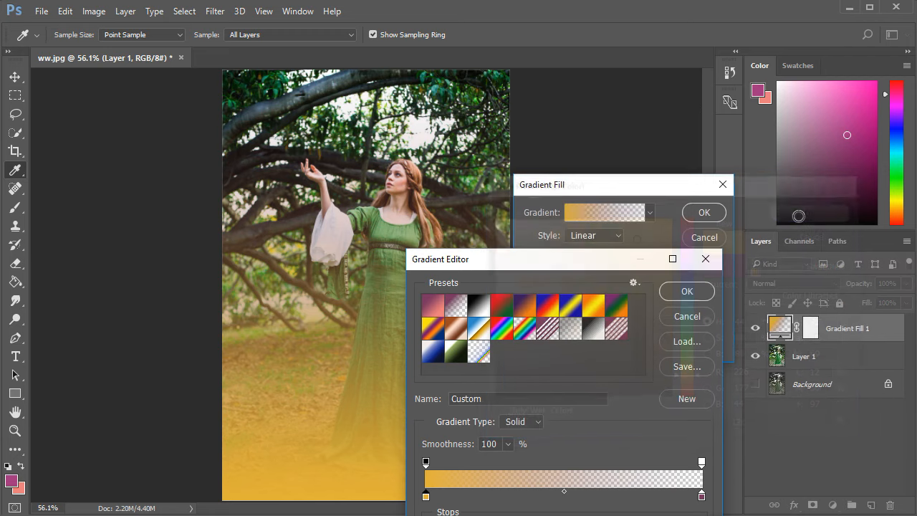
left_click(694, 296)
Step: Set the gradient fill's style to Radial, center its glow near the woman's raised hand, and confirm the fill
left_click(587, 240)
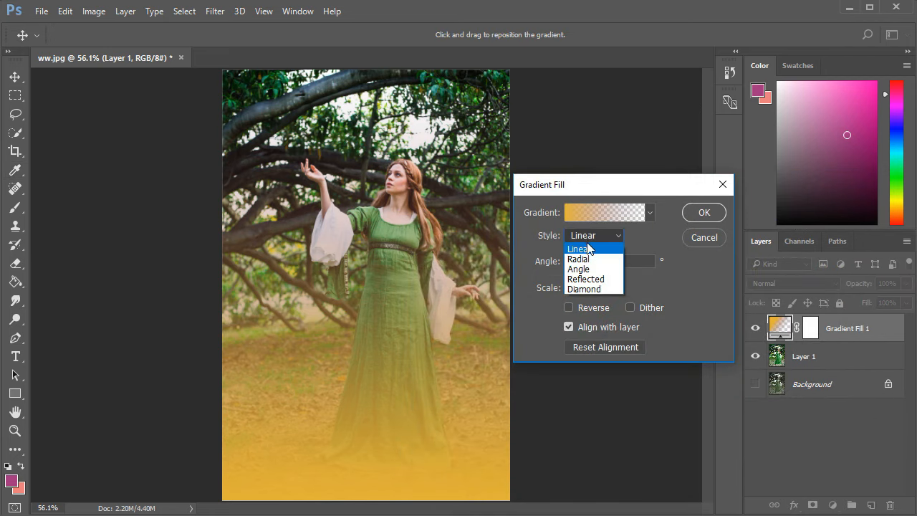
left_click(588, 254)
left_click_drag(328, 221, 335, 195)
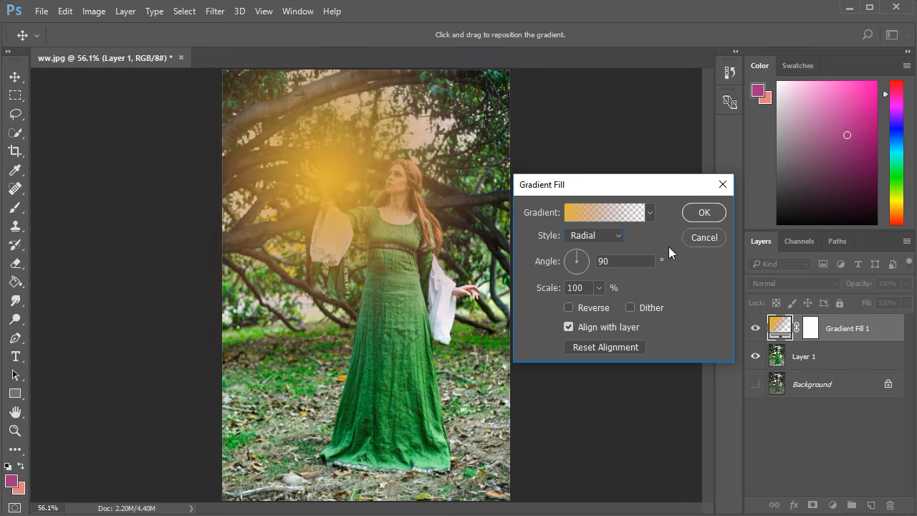
left_click(723, 212)
Step: Try Soft Light on the gradient fill layer, and set its blend mode to Screen
left_click(824, 284)
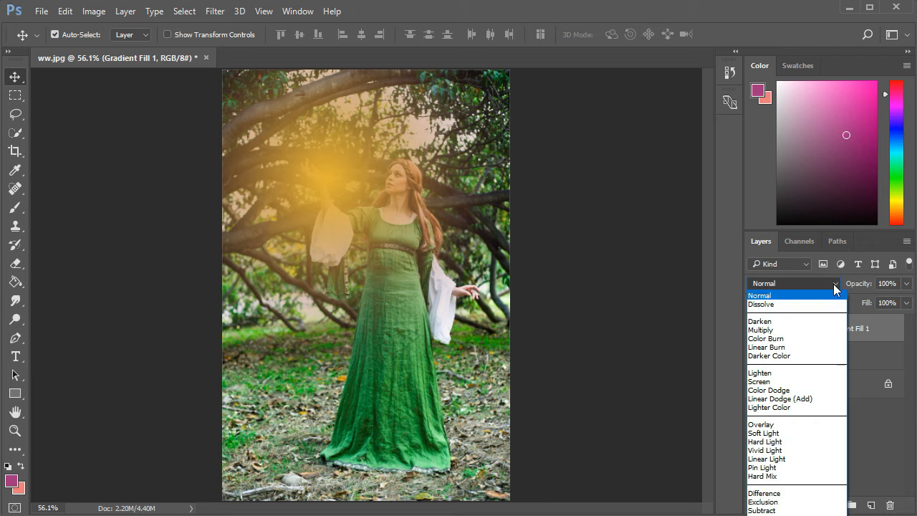
left_click(799, 428)
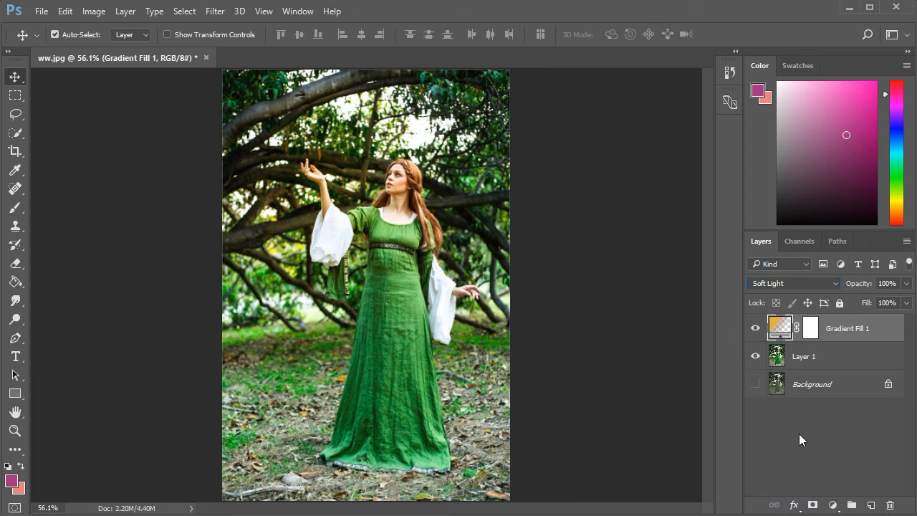
left_click(825, 284)
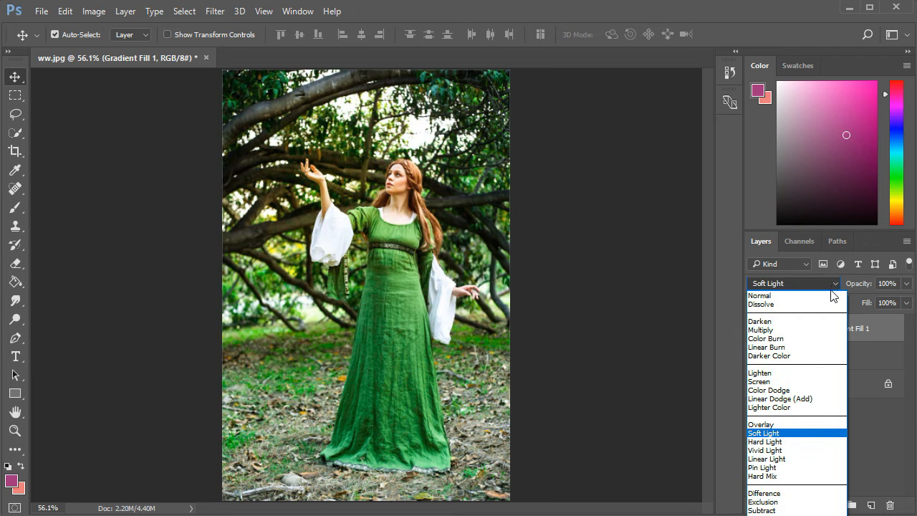
left_click(799, 382)
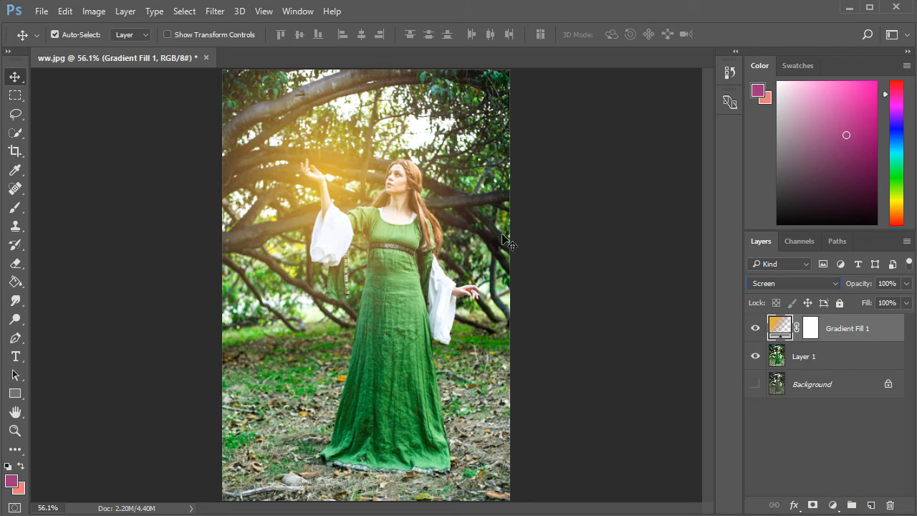
Step: Lower the gradient fill layer's opacity to soften the glow, and deselect the layer
left_click_drag(333, 157, 270, 116)
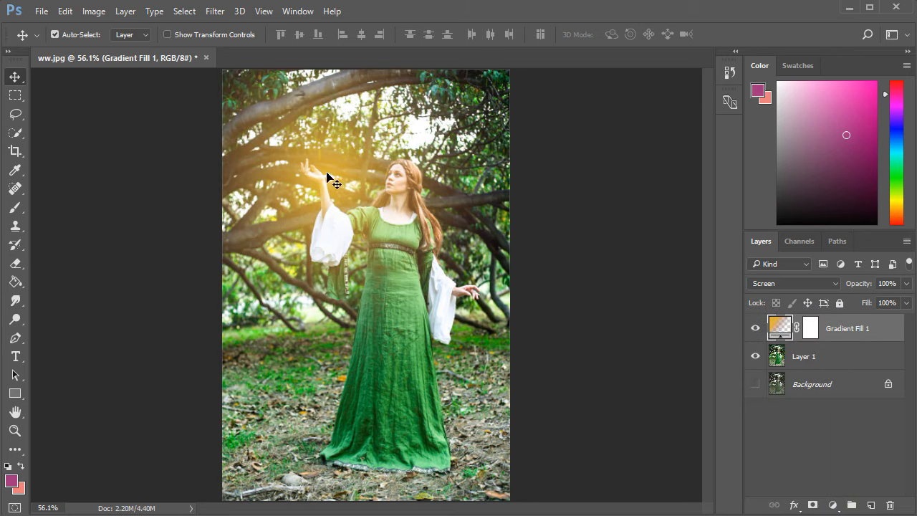
left_click(906, 284)
left_click_drag(901, 300, 883, 304)
left_click(858, 432)
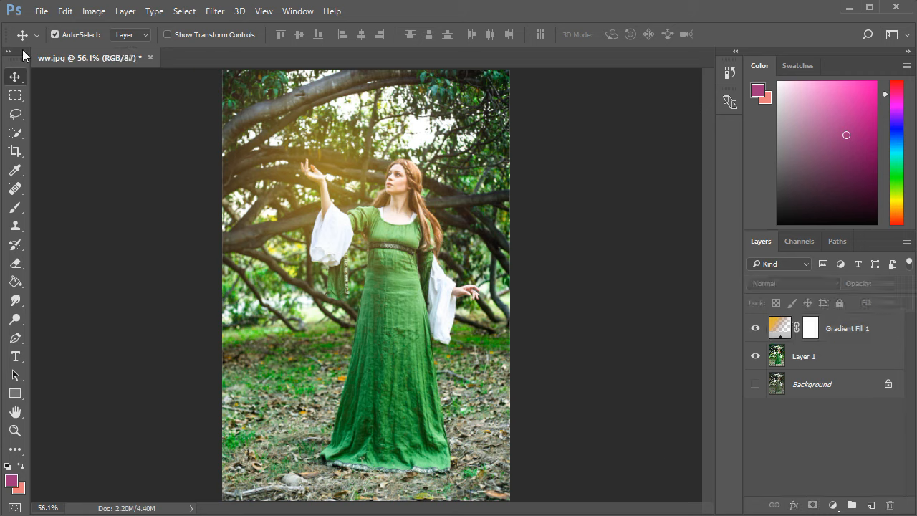
left_click(41, 13)
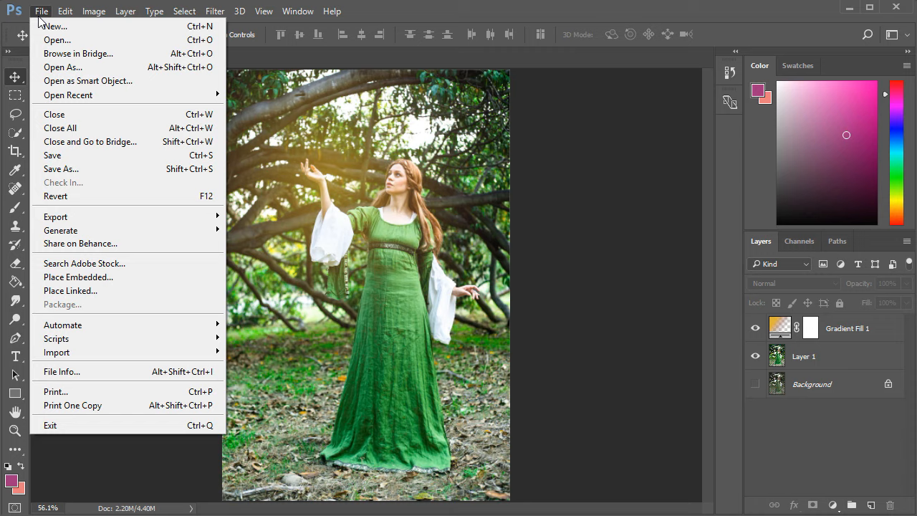
left_click(313, 188)
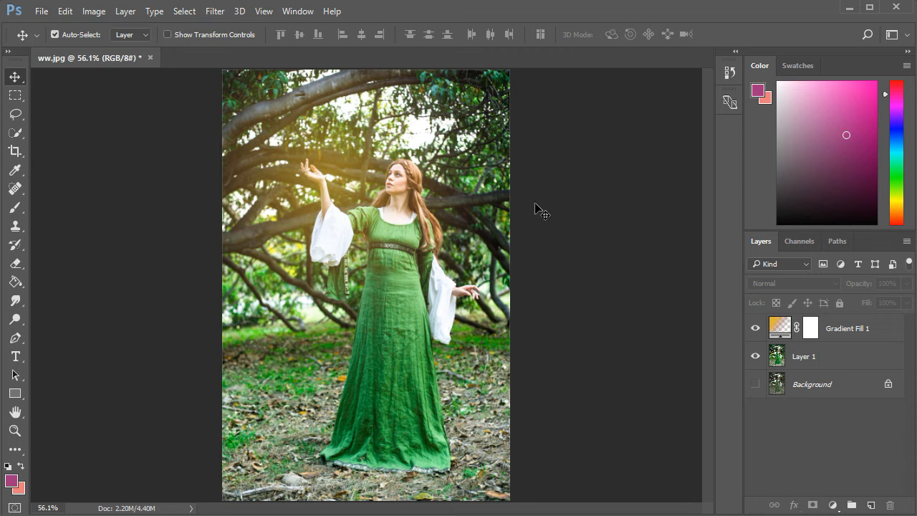